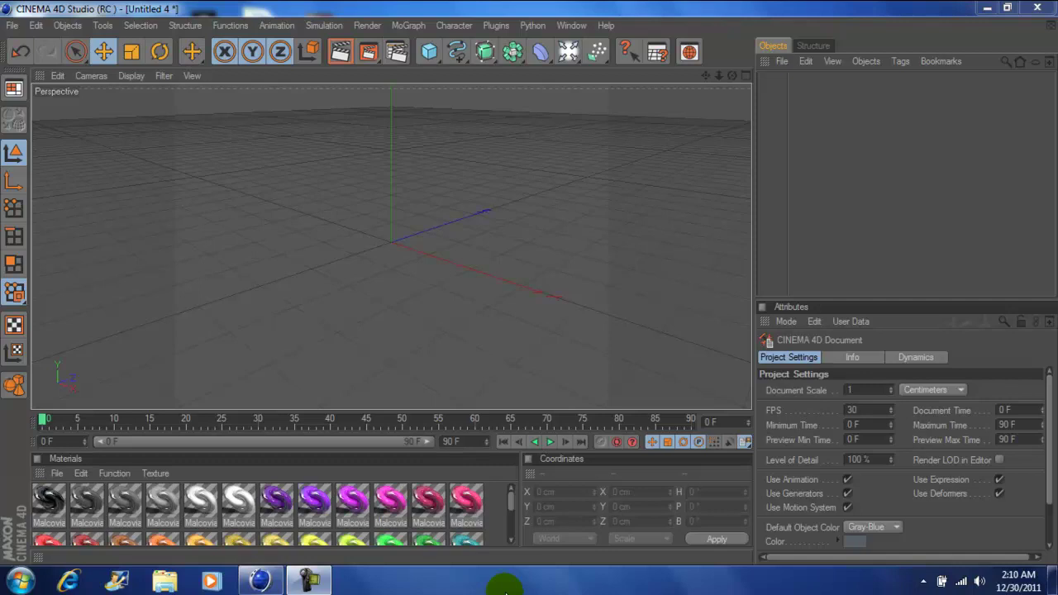
# - Apply the Film/Video HDV 1080 29.97 output preset (1440 x 1080, 29.97 fps)
pyautogui.click(397, 51)
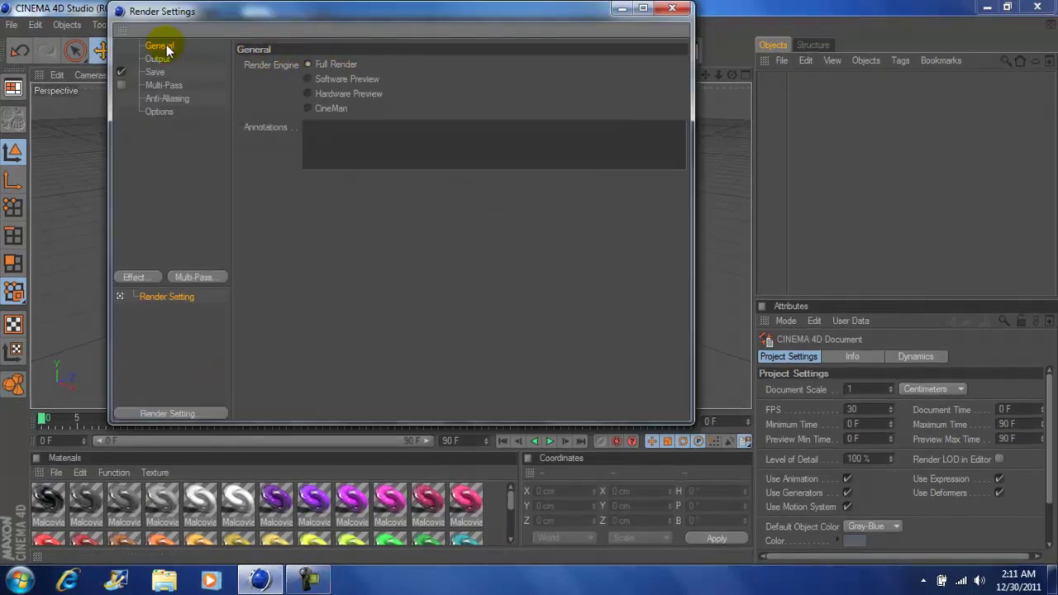
pyautogui.click(158, 60)
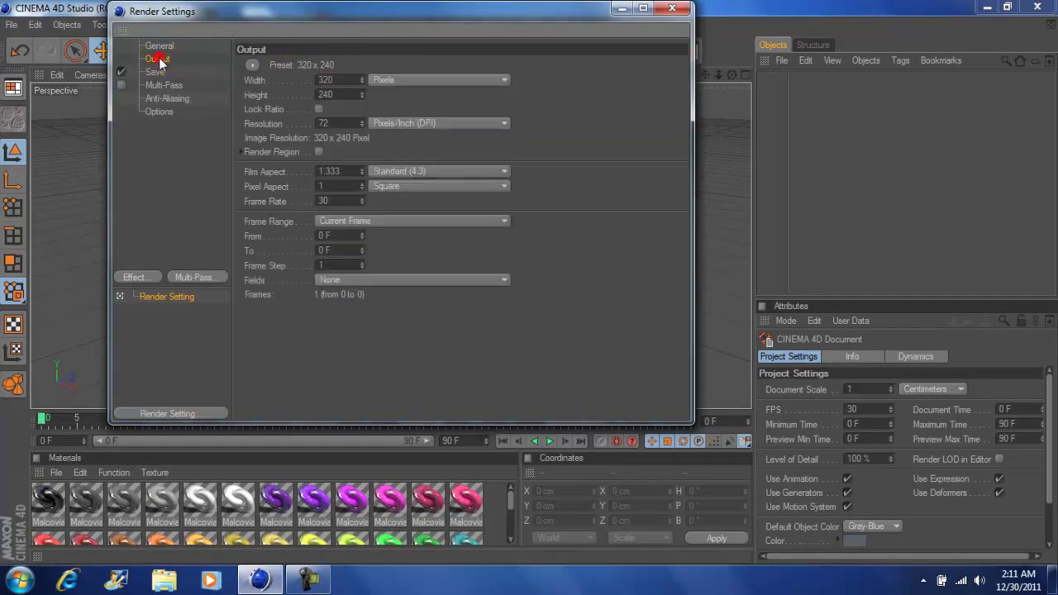
pyautogui.click(252, 65)
pyautogui.moveTo(302, 110)
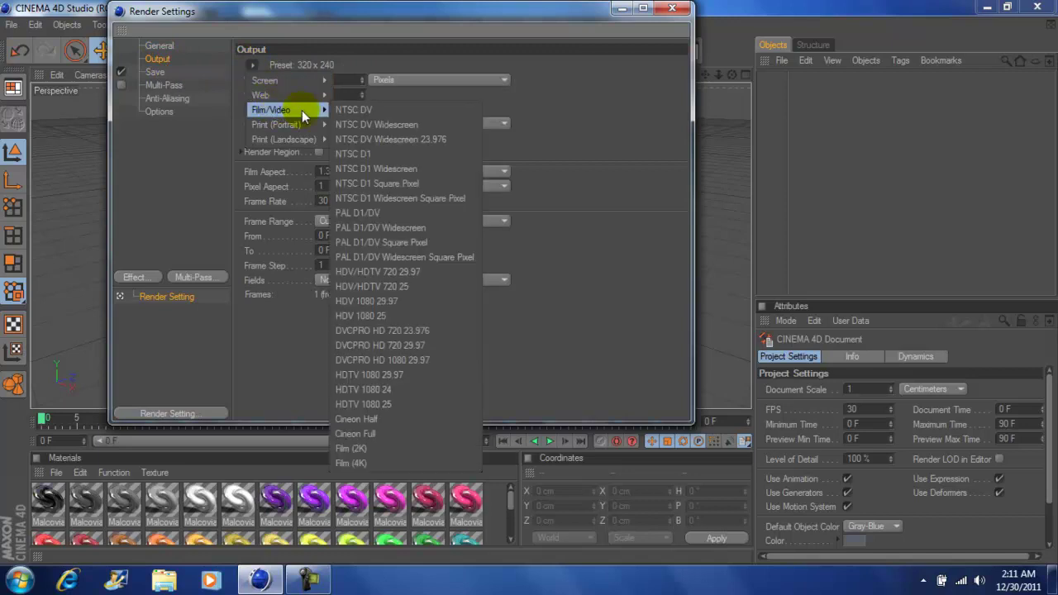
pyautogui.click(405, 300)
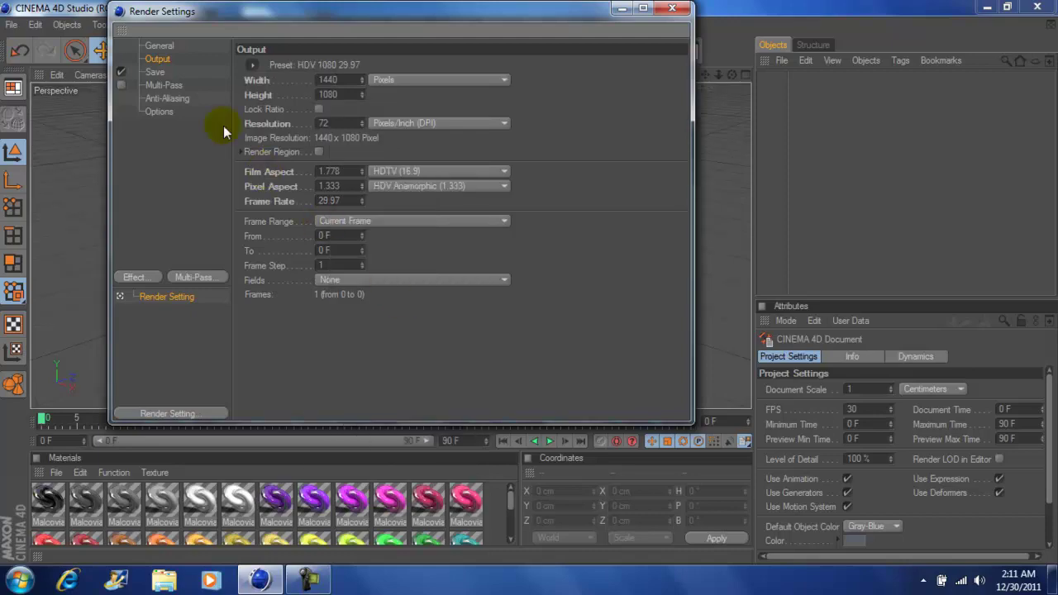
# - Save renders to Desktop\GOTTI as PNG with alpha channel and straight alpha
pyautogui.click(158, 71)
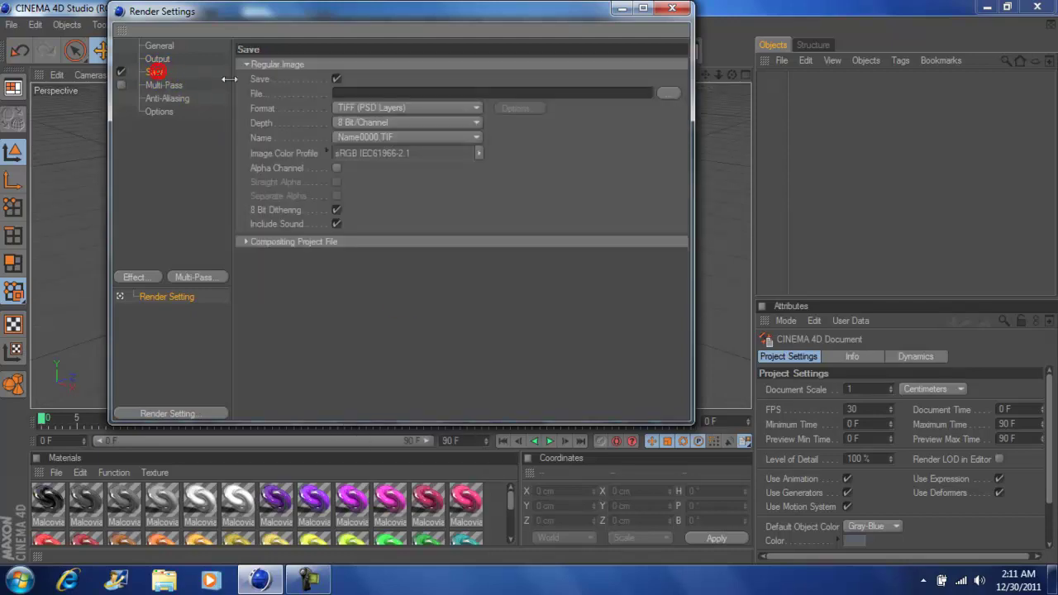
pyautogui.click(667, 94)
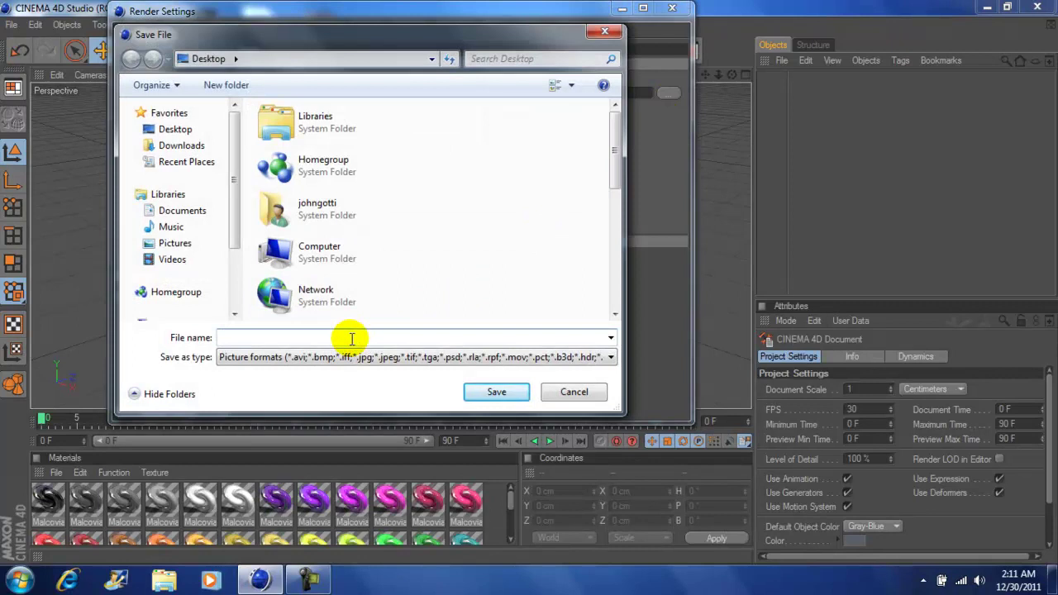
pyautogui.write('GOTTI')
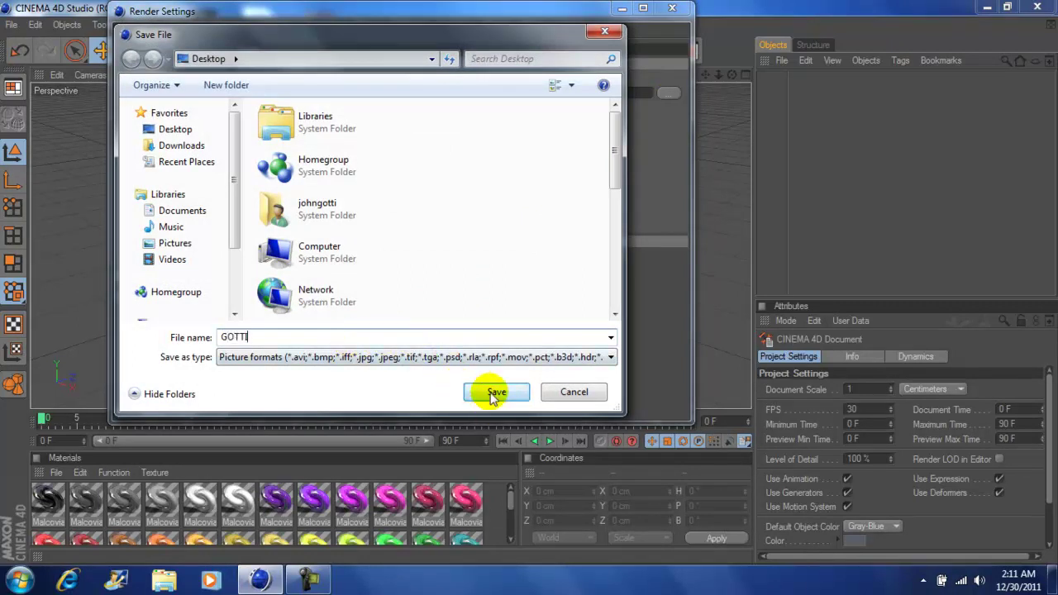
pyautogui.click(494, 393)
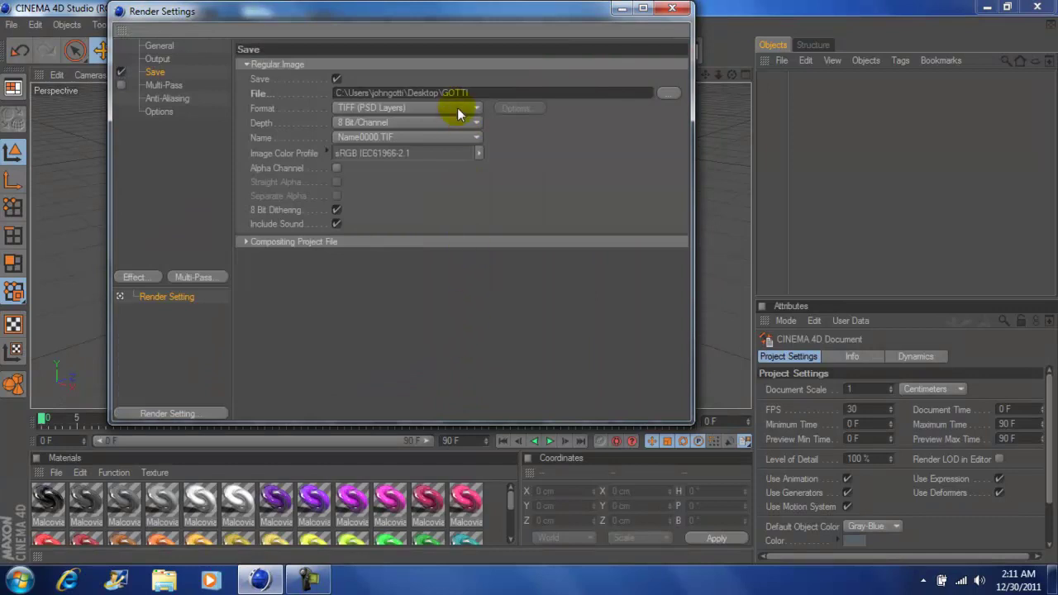
pyautogui.click(457, 107)
pyautogui.click(441, 252)
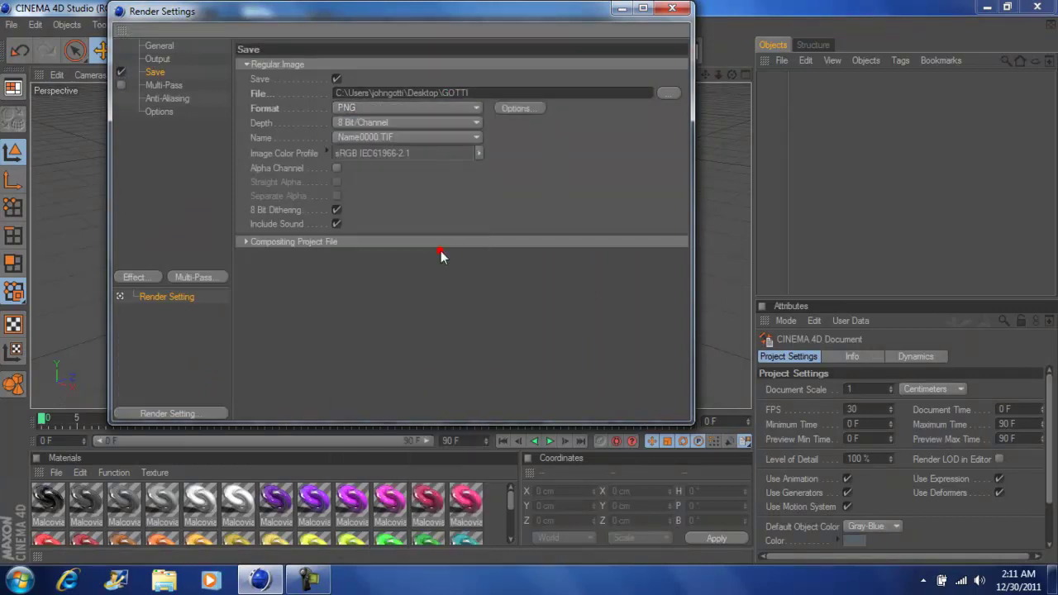
pyautogui.click(336, 169)
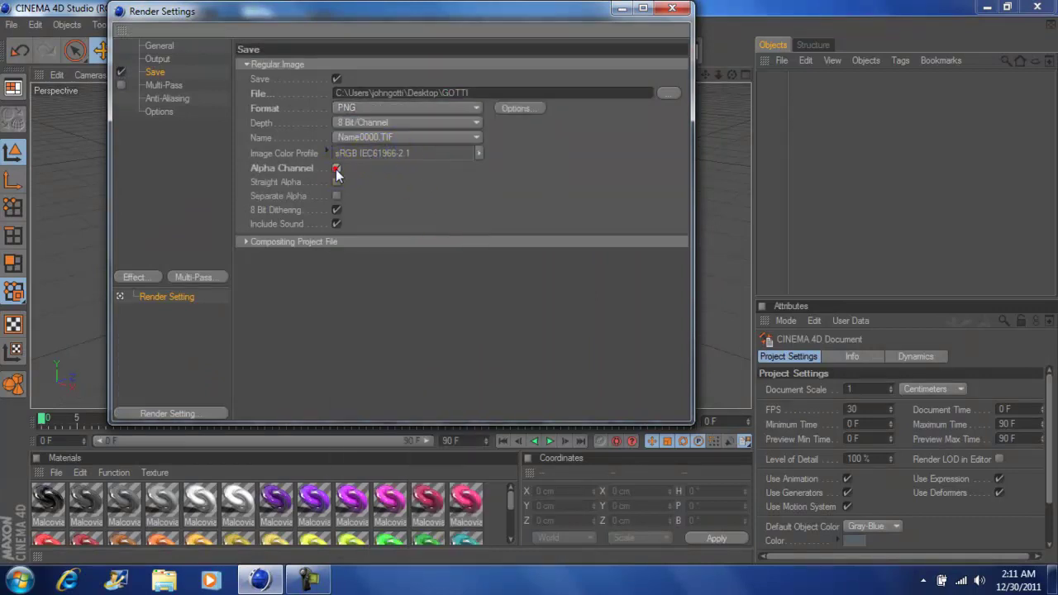
pyautogui.click(336, 182)
# - Set the render anti-aliasing quality to Best
pyautogui.click(168, 98)
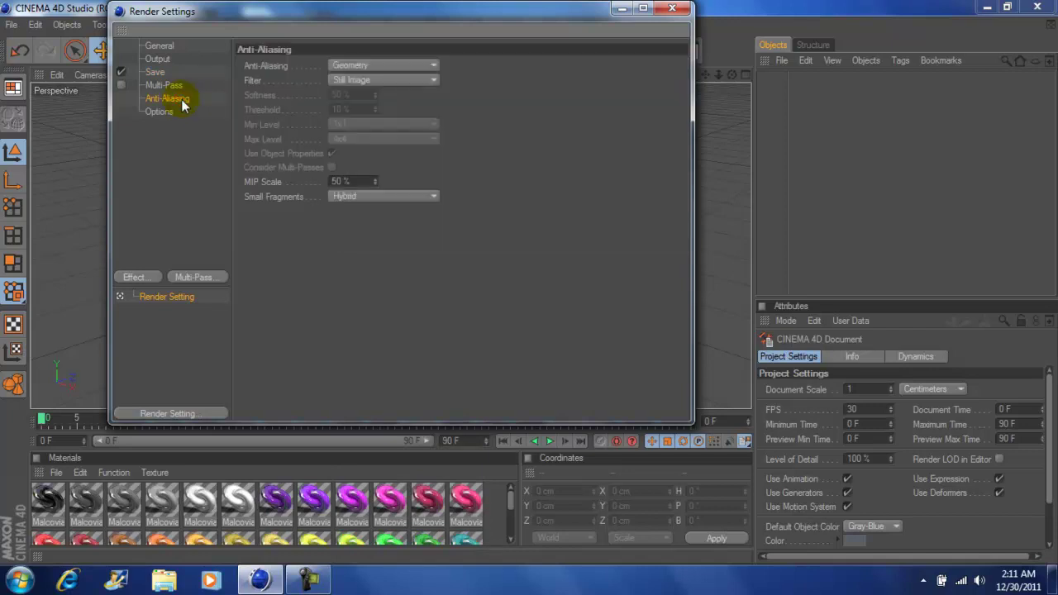
pyautogui.click(349, 67)
pyautogui.click(351, 110)
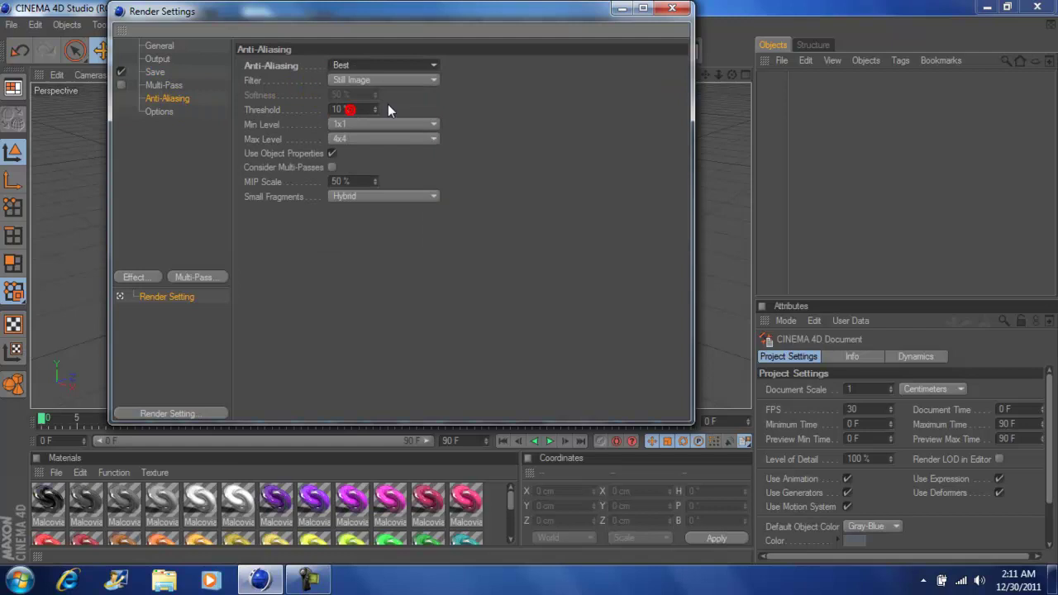
# - Add a MoText object reading GOTTI and raise its extrusion depth from 20 to 90
pyautogui.click(672, 8)
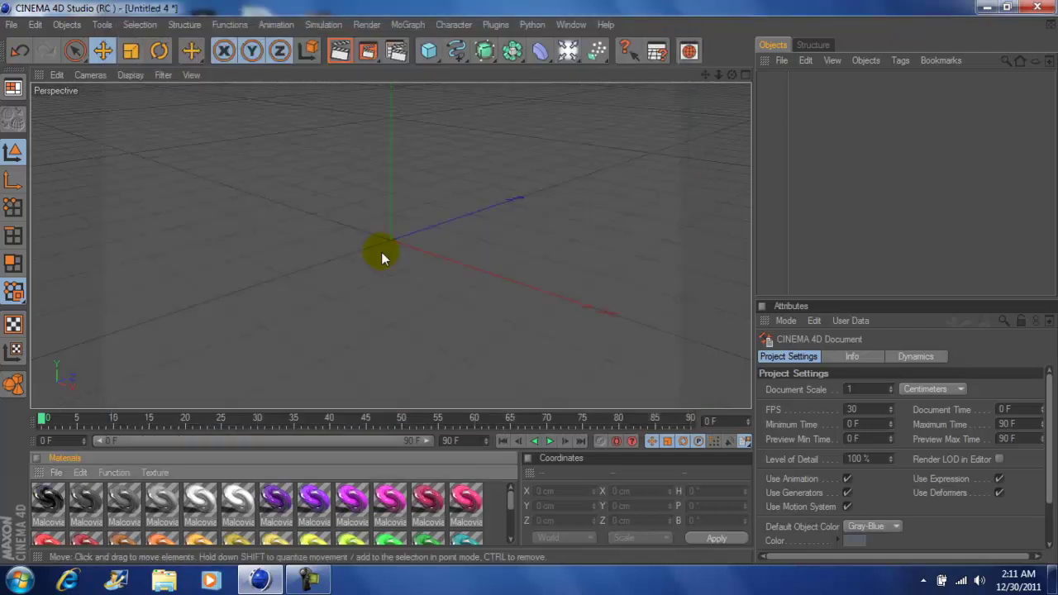
pyautogui.click(409, 24)
pyautogui.click(422, 194)
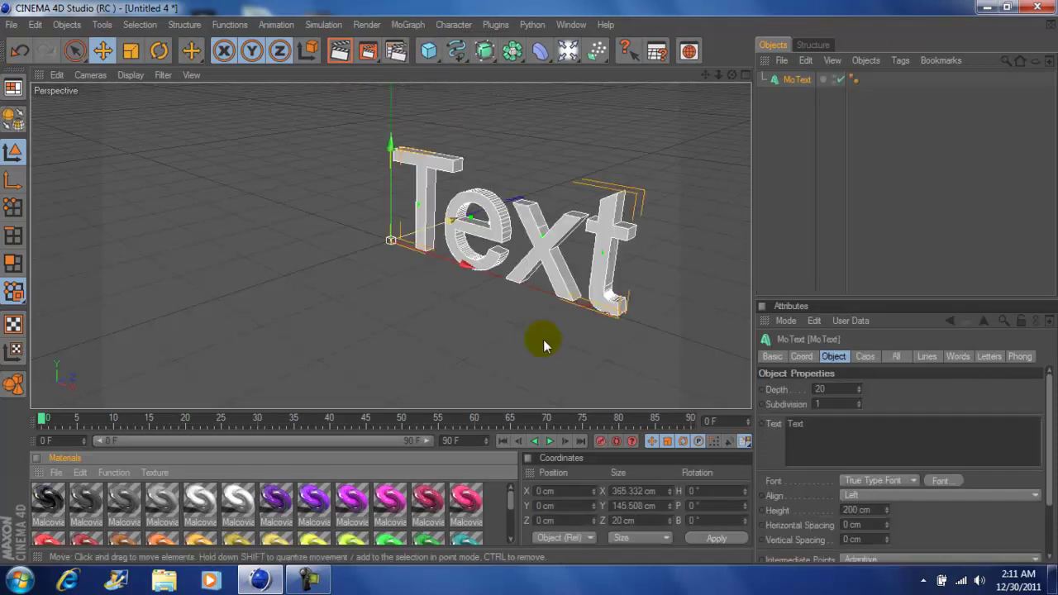
pyautogui.moveTo(814, 423); pyautogui.dragTo(786, 426)
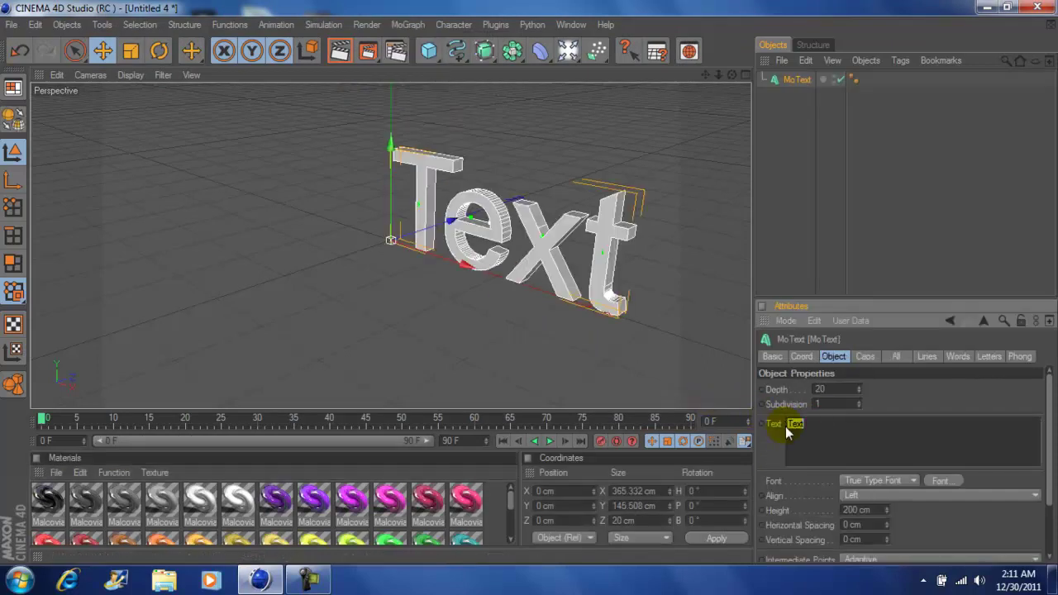
pyautogui.write('GOTTI')
pyautogui.click(716, 539)
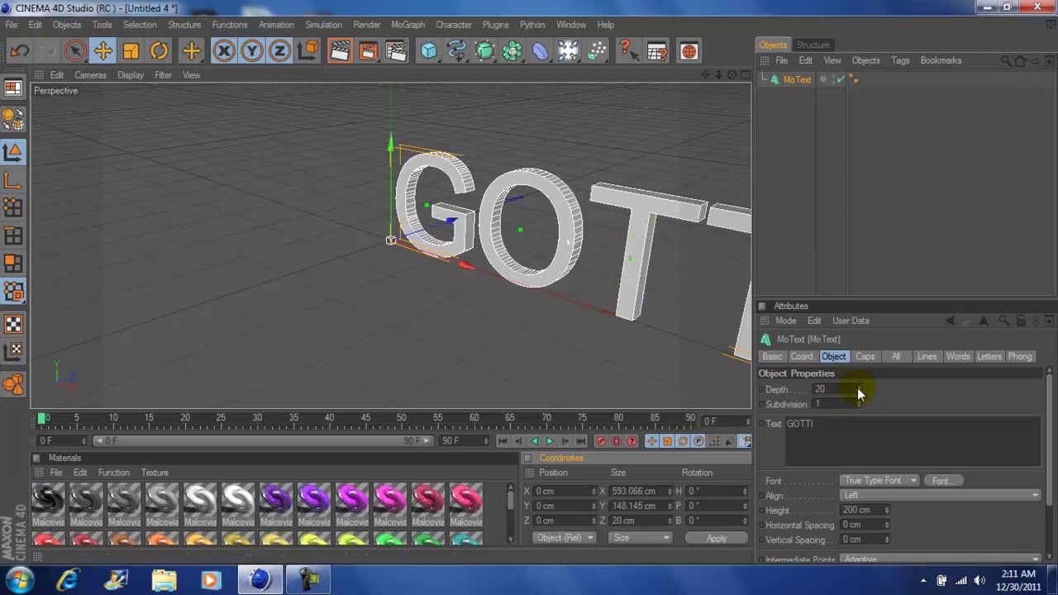
pyautogui.moveTo(859, 390); pyautogui.dragTo(858, 386)
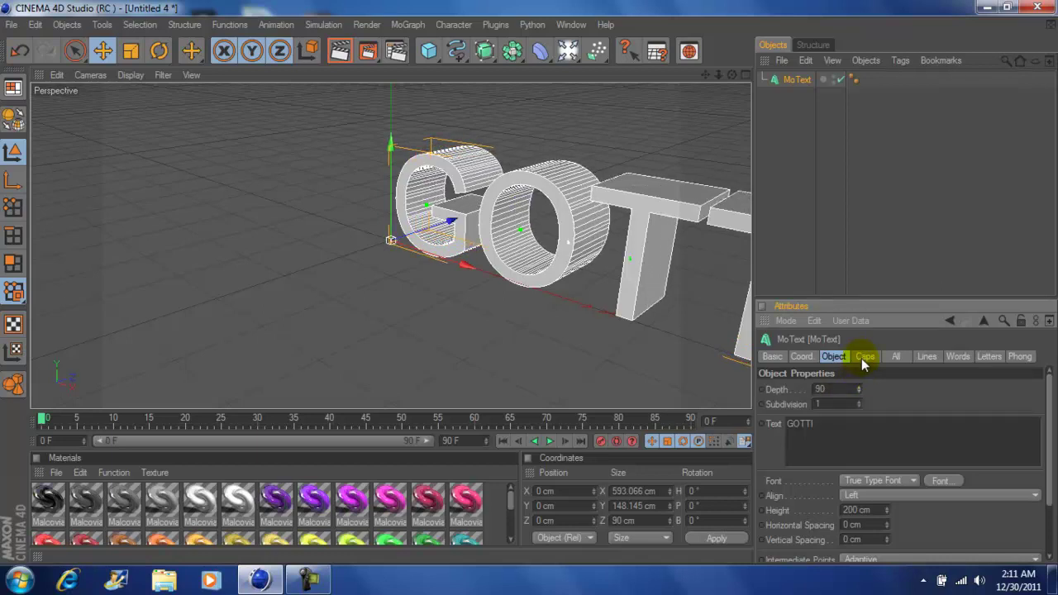
# - Give GOTTI start and end fillet caps with 2 steps and the 1 Step fillet type
pyautogui.click(862, 358)
pyautogui.click(860, 390)
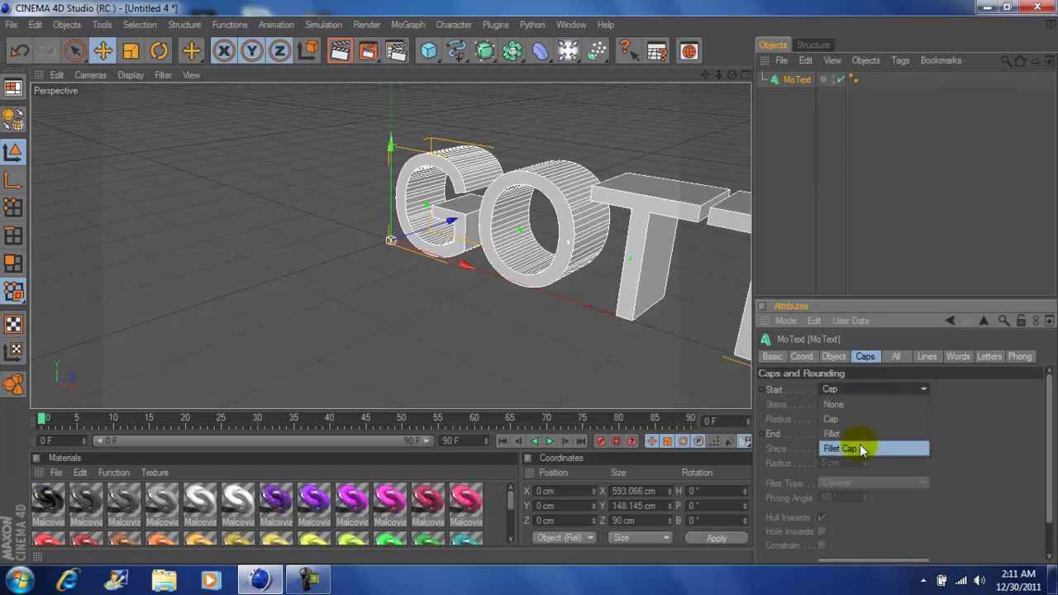
pyautogui.click(860, 444)
pyautogui.click(862, 433)
pyautogui.click(859, 493)
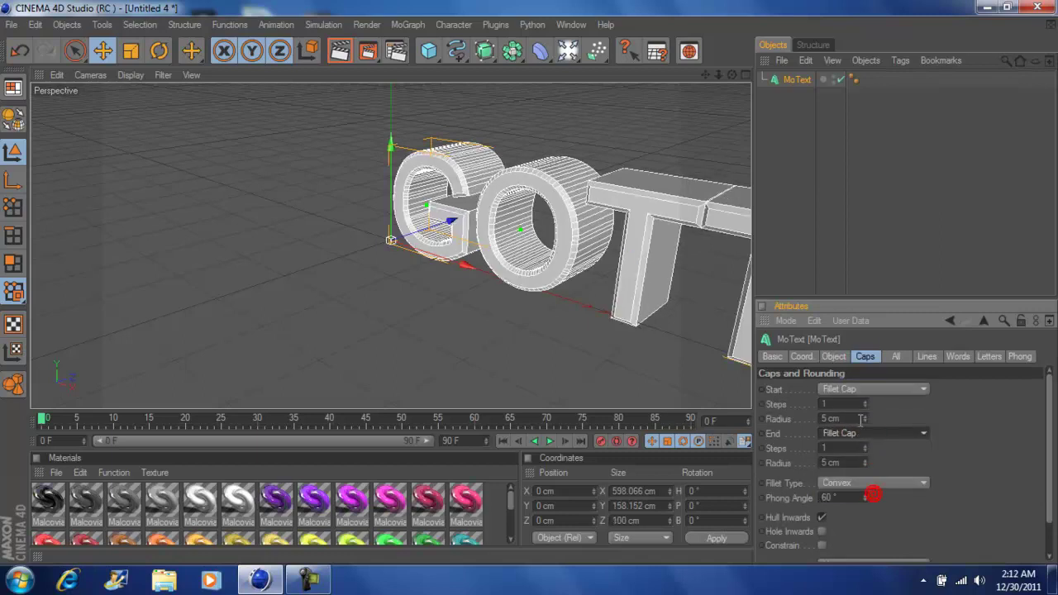
pyautogui.click(864, 401)
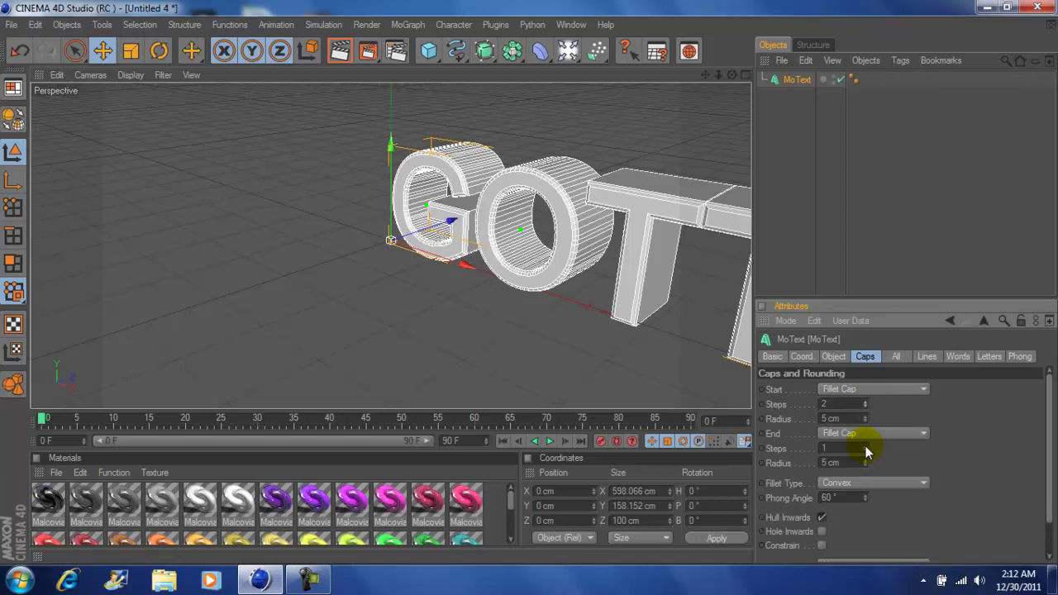
pyautogui.click(867, 482)
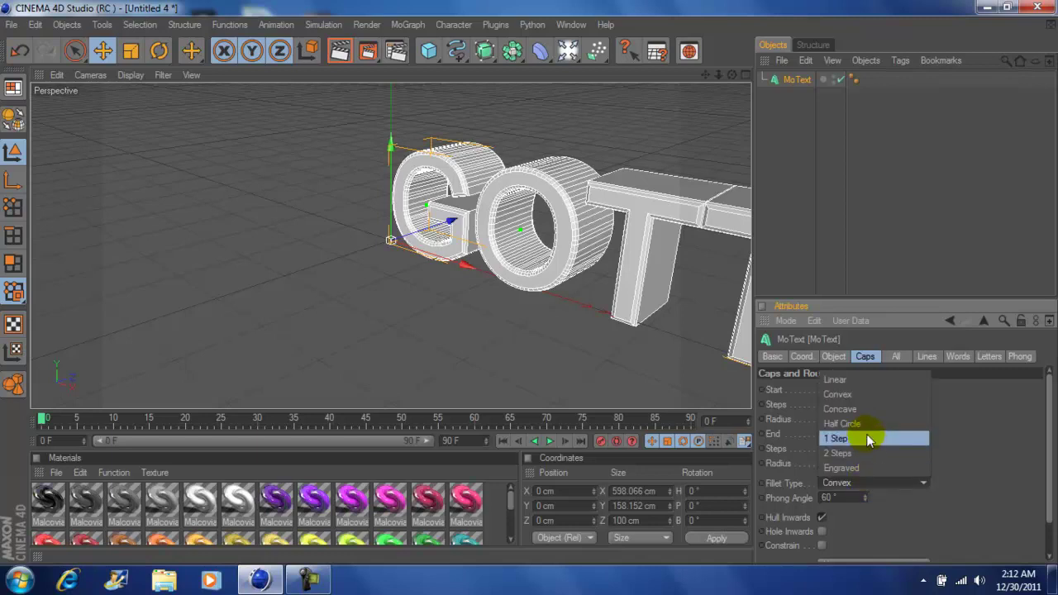
pyautogui.click(868, 439)
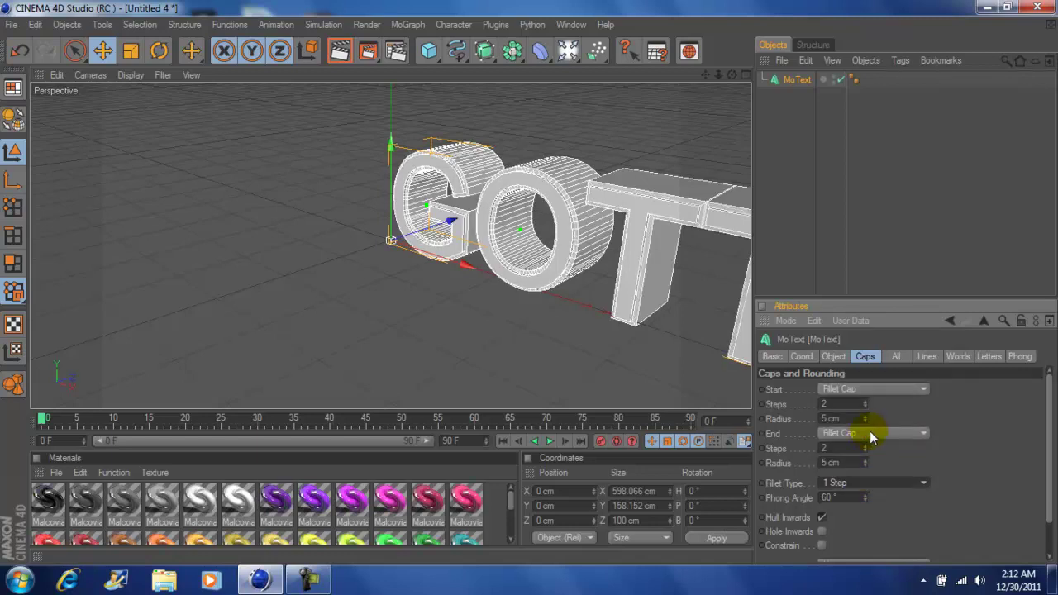
# - Switch the GOTTI text's font to BadaBoom BB
pyautogui.click(833, 356)
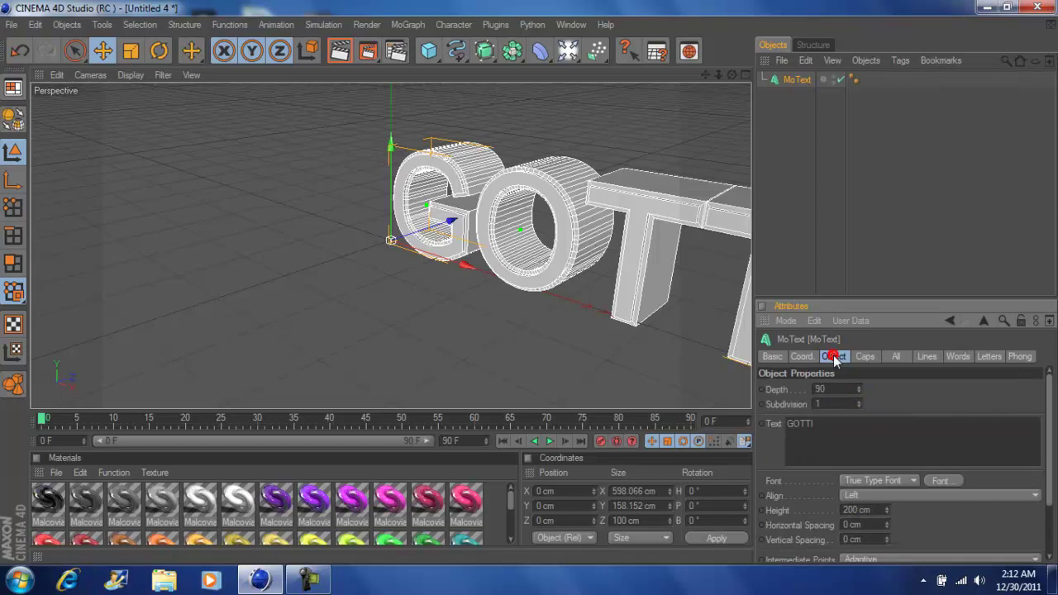
pyautogui.click(941, 483)
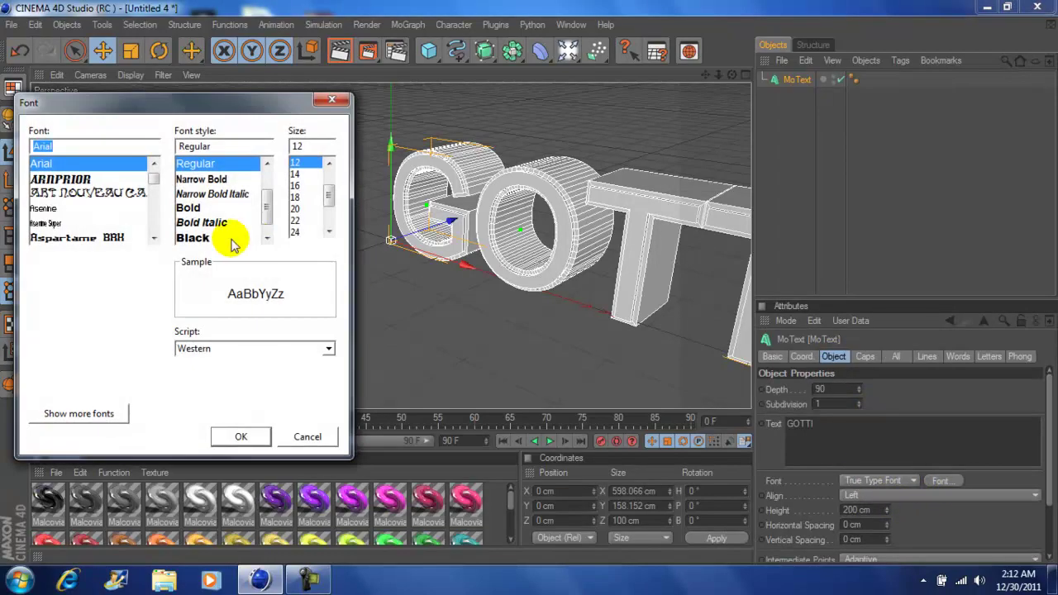
pyautogui.scroll(-8, 157, 221)
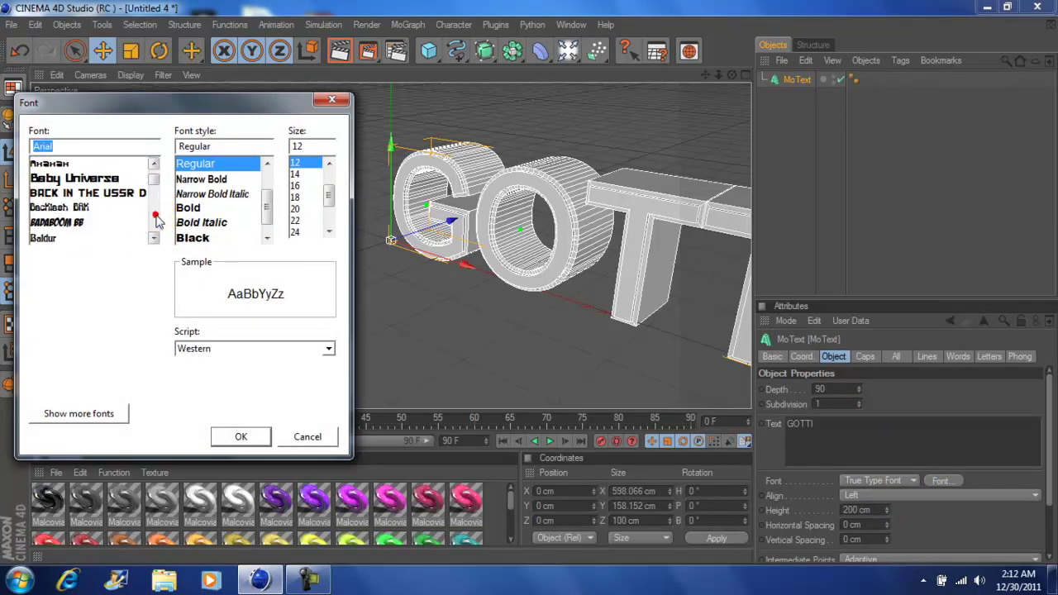
pyautogui.click(72, 223)
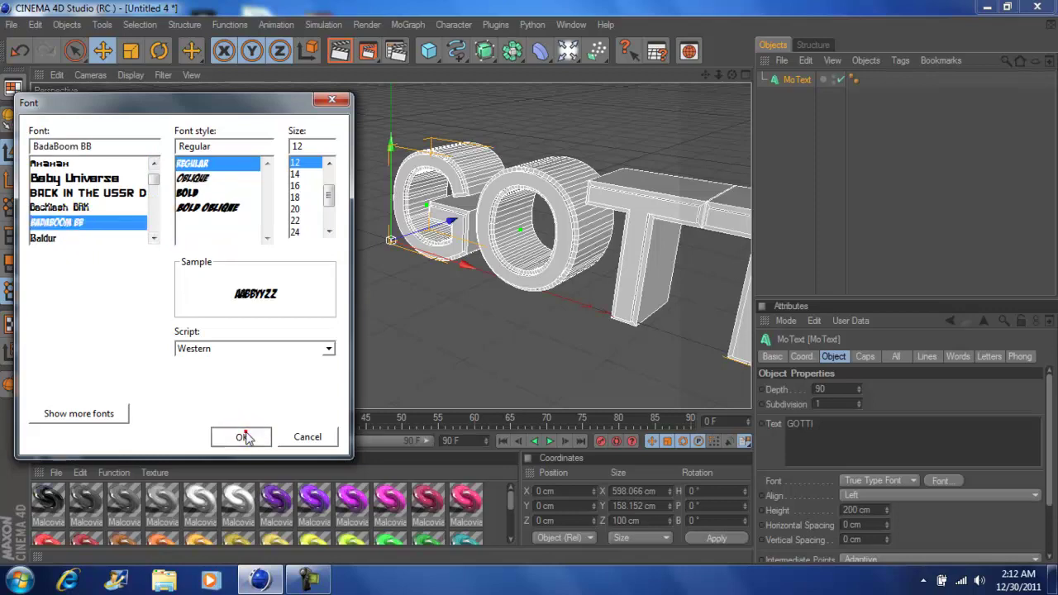
pyautogui.click(241, 436)
pyautogui.click(877, 493)
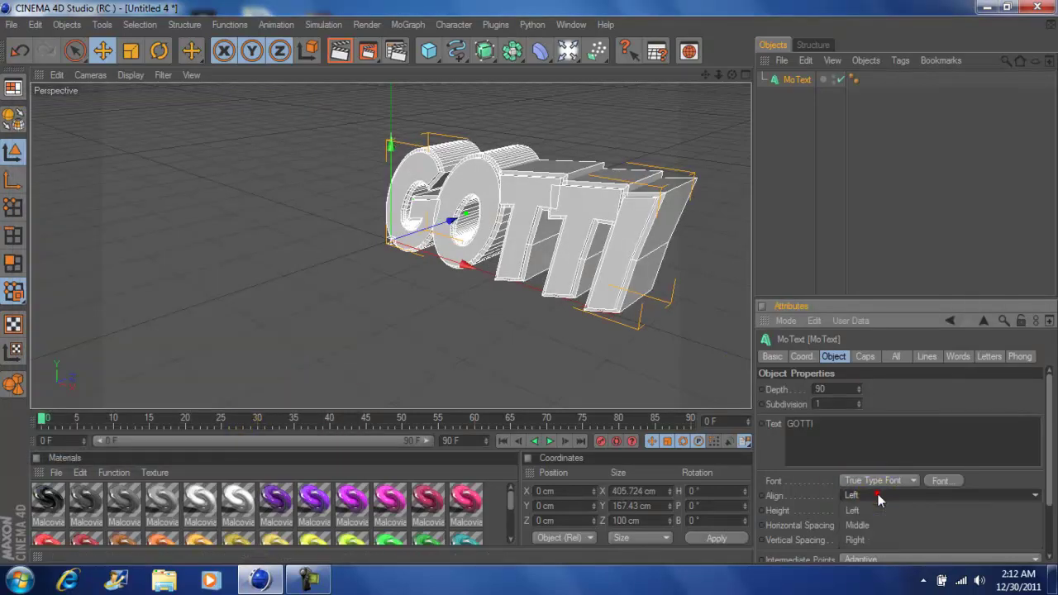
# - Set text alignment to Middle and frame GOTTI close-up from the front
pyautogui.click(860, 526)
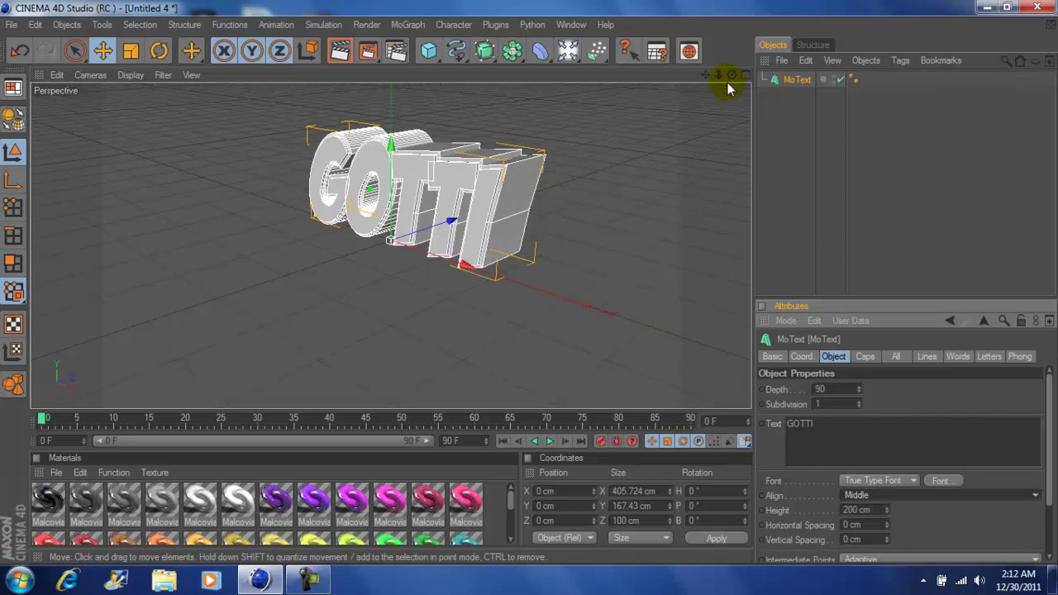
pyautogui.moveTo(731, 75); pyautogui.dragTo(705, 113)
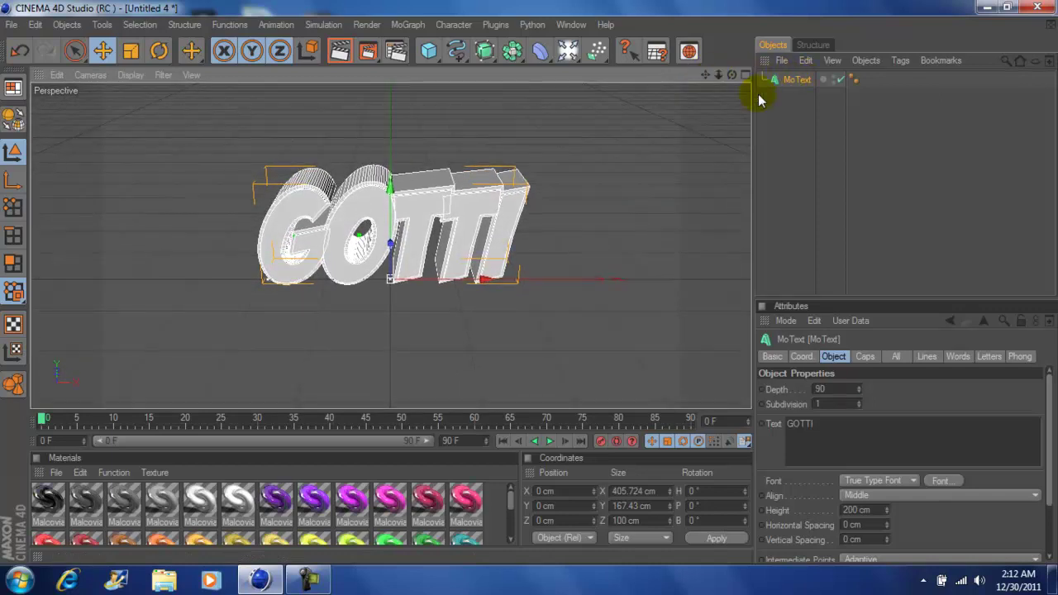
pyautogui.moveTo(718, 76)
pyautogui.mouseDown()
pyautogui.moveTo(759, 76)
pyautogui.moveTo(708, 78)
pyautogui.mouseUp()
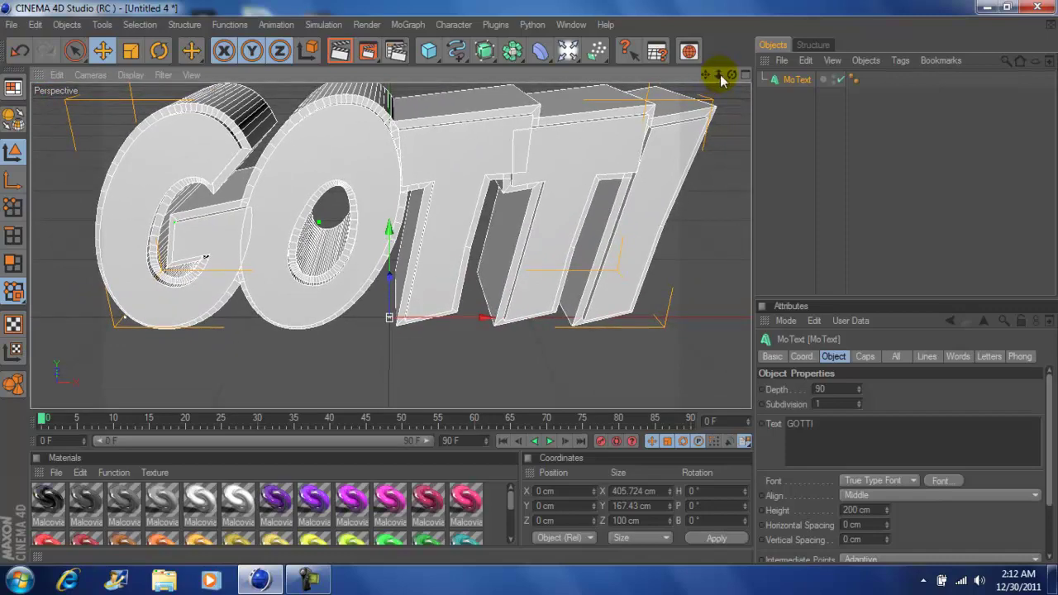
pyautogui.keyDown('alt'); pyautogui.moveTo(389, 248); pyautogui.dragTo(353, 248); pyautogui.keyUp('alt')
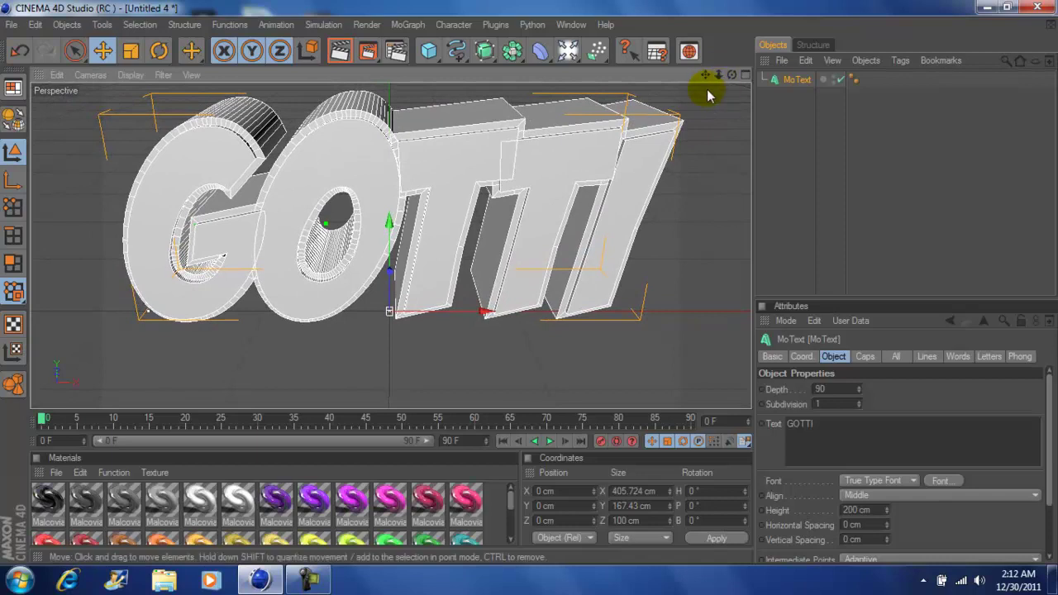
pyautogui.moveTo(705, 74); pyautogui.dragTo(706, 109)
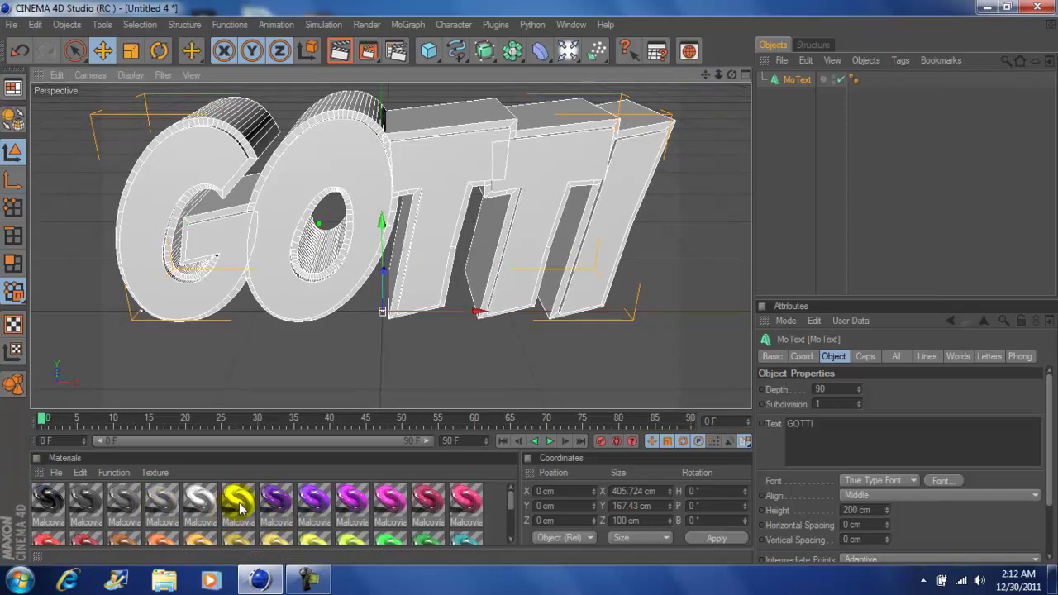
# - Apply Malcovian-White to the MoText, render a preview, then add Malcovian-Black on top
pyautogui.moveTo(239, 502); pyautogui.dragTo(281, 291)
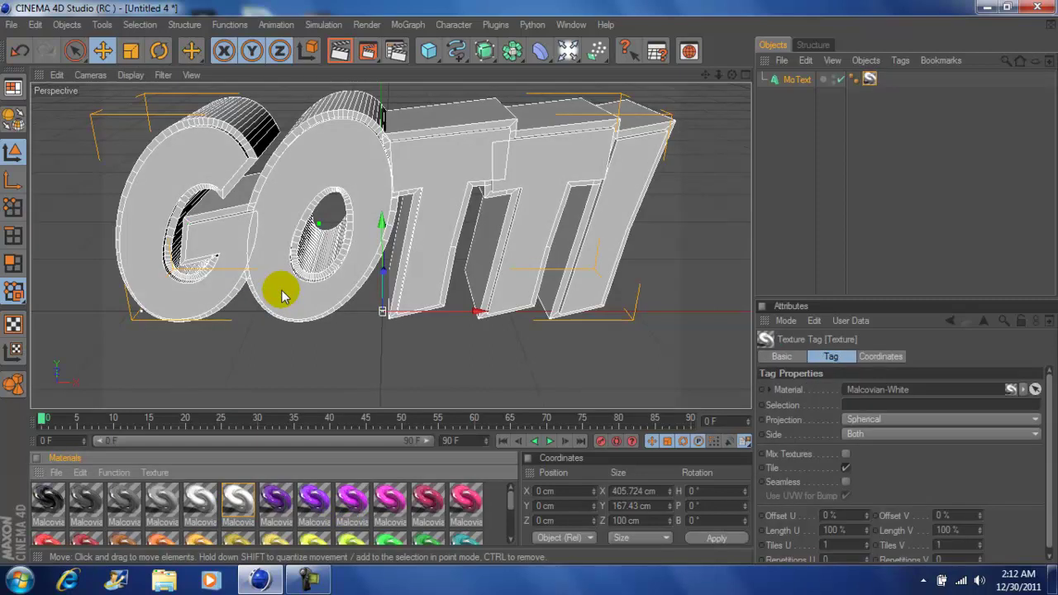
pyautogui.click(346, 53)
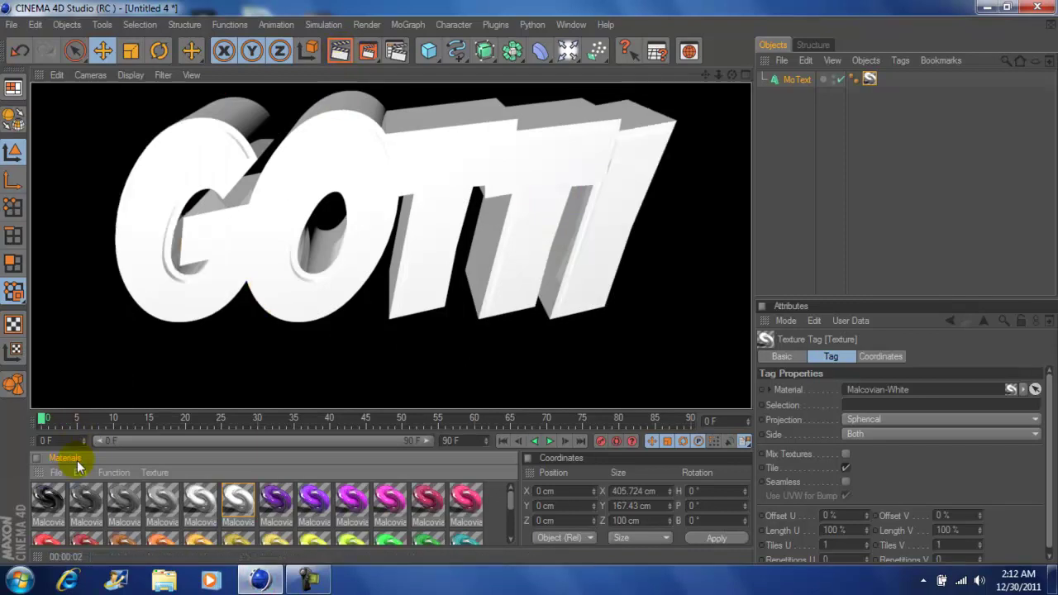
pyautogui.moveTo(53, 507); pyautogui.dragTo(178, 305)
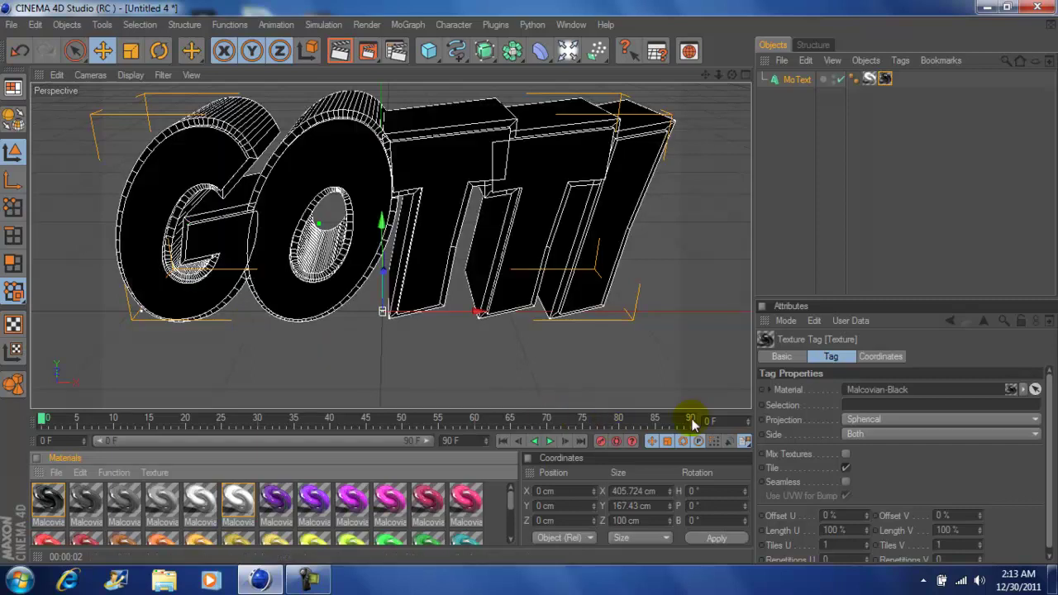
# - Limit the black material to the R1 selection and render to check the outline
pyautogui.click(853, 405)
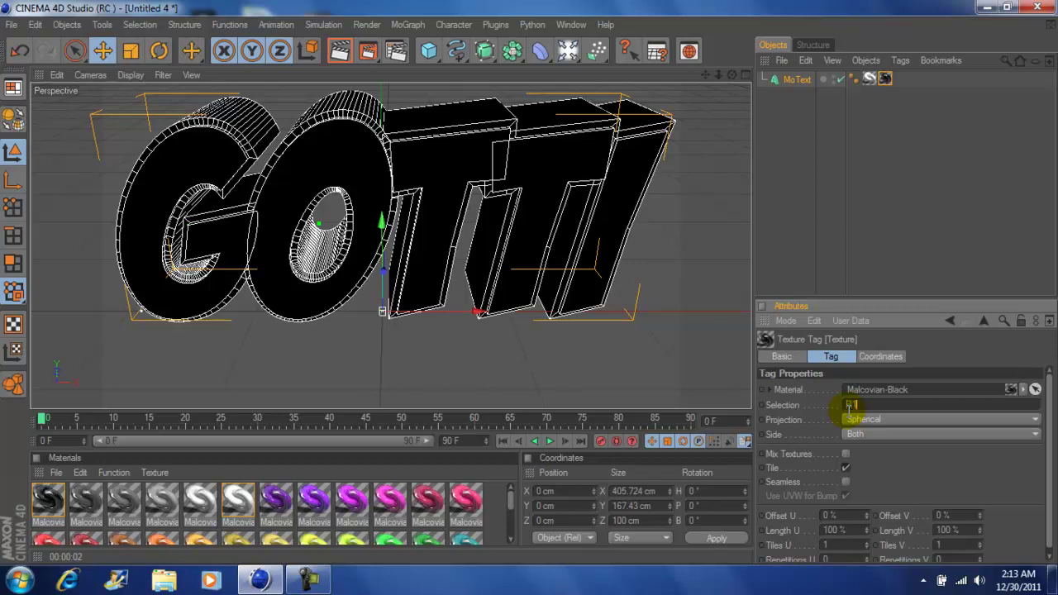
pyautogui.click(714, 541)
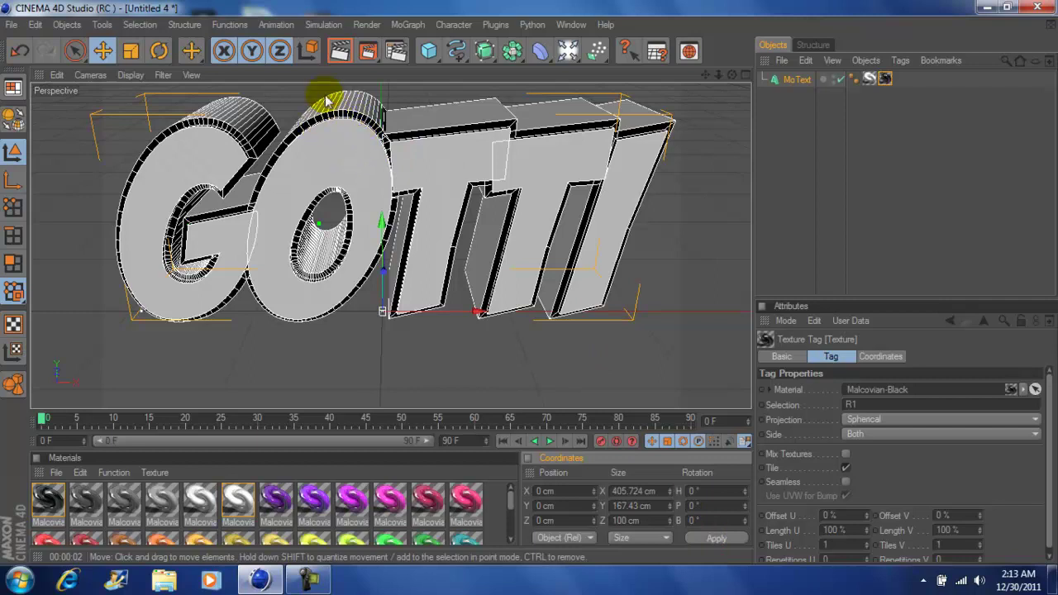
pyautogui.click(337, 55)
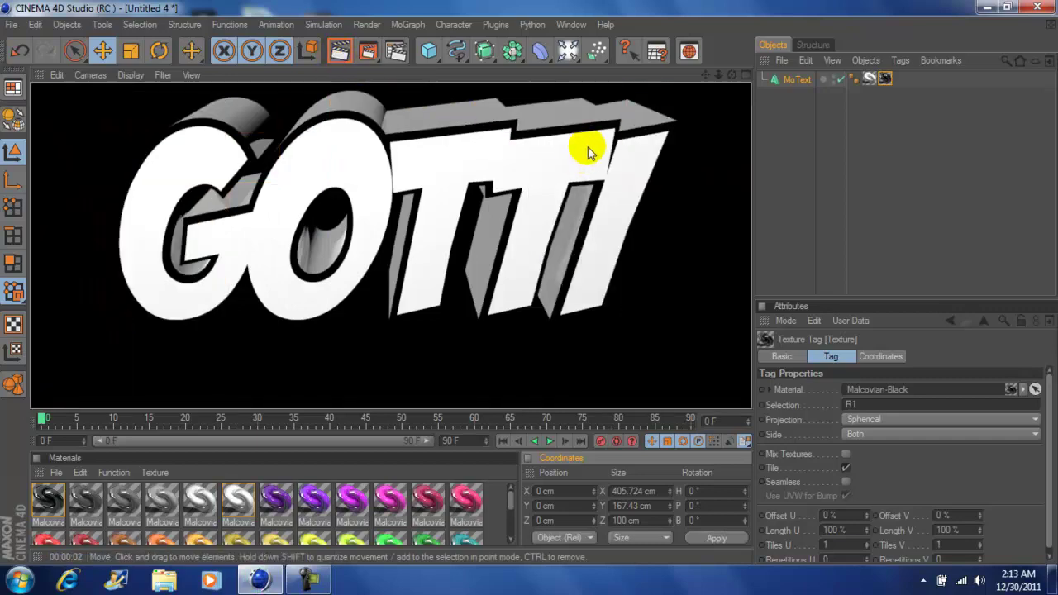
# - Load the OverheadSoftbox.c4d preset from the Content Browser into the scene
pyautogui.click(689, 52)
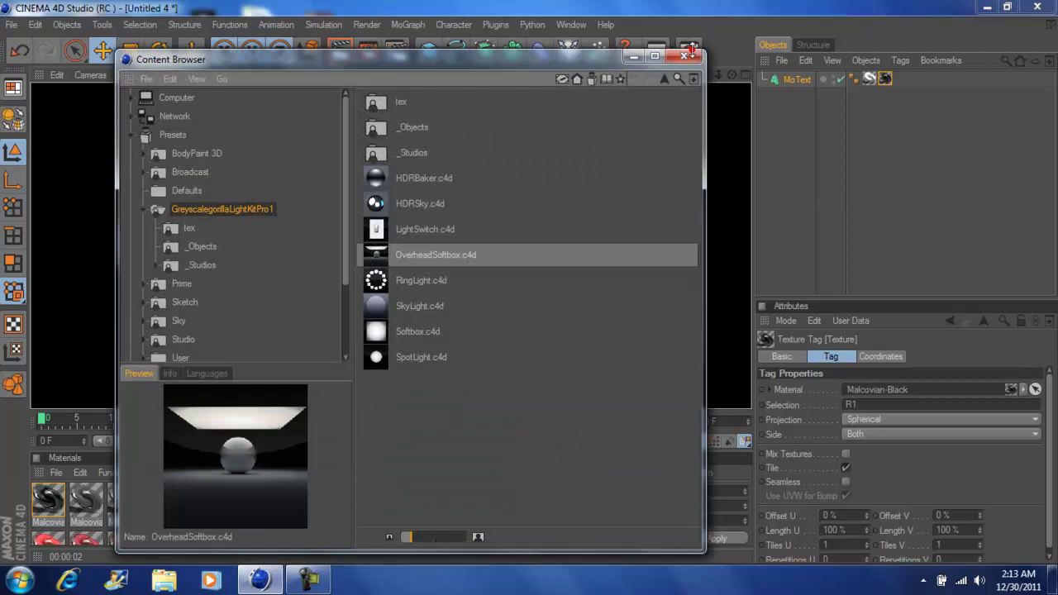
pyautogui.doubleClick(467, 256)
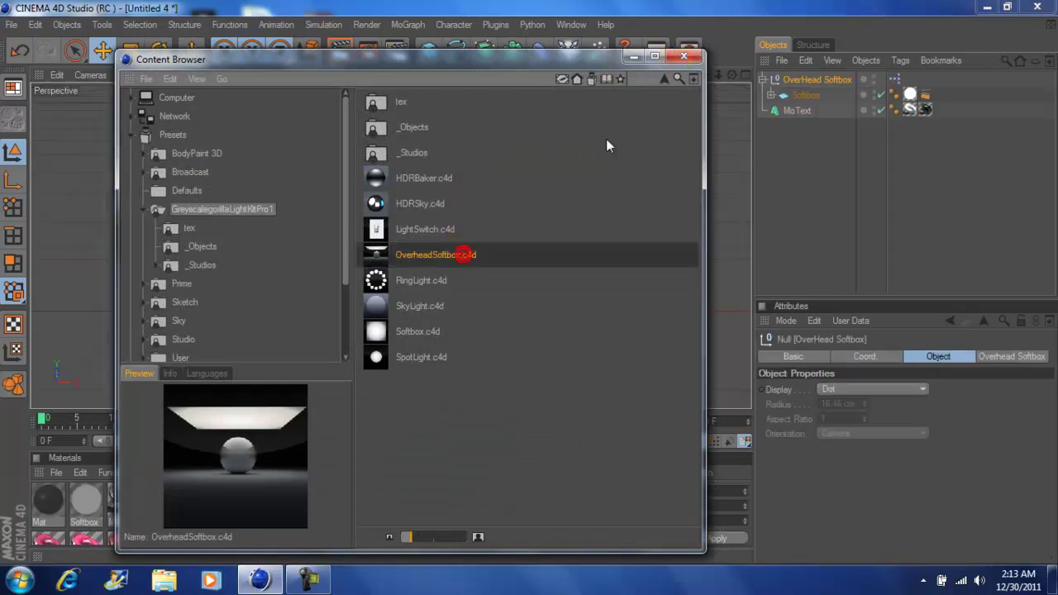
pyautogui.click(685, 56)
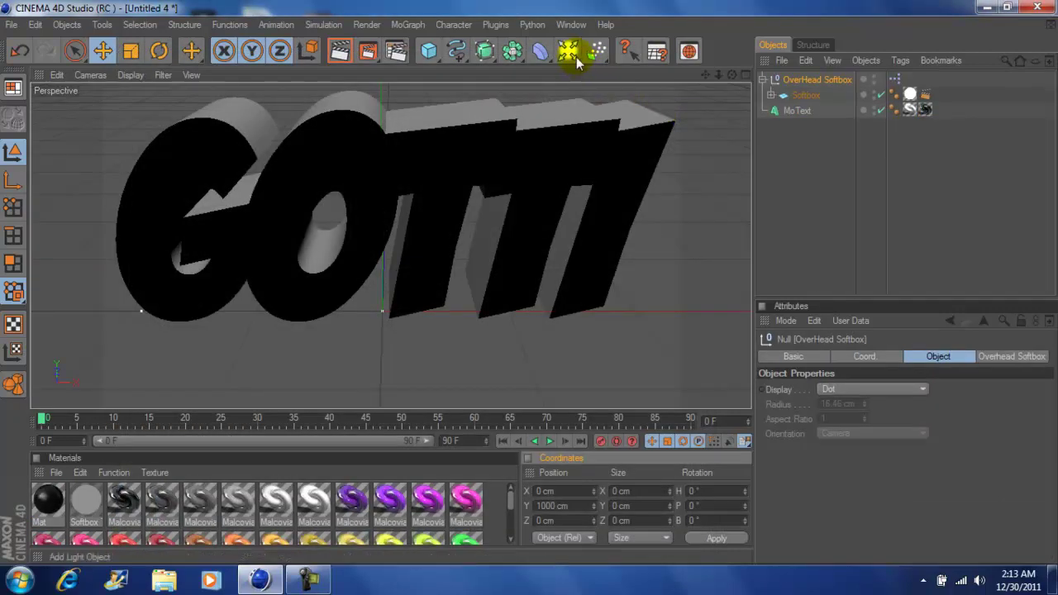
# - Add a light and move it above and in front of GOTTI (Y 214.191, Z -286.553 cm)
pyautogui.click(570, 53)
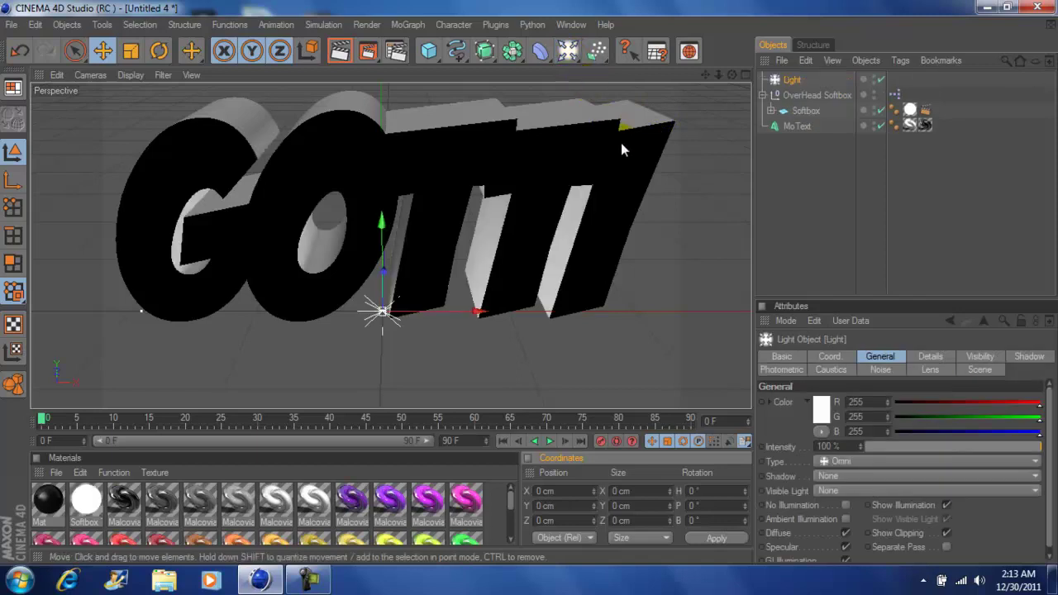
pyautogui.click(744, 74)
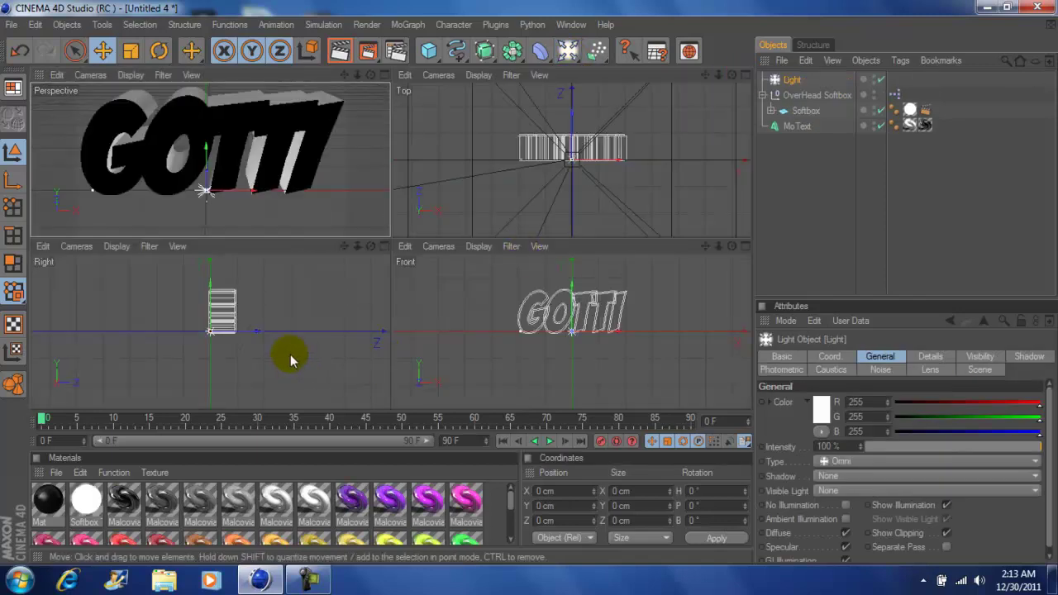
pyautogui.moveTo(257, 333); pyautogui.dragTo(179, 331)
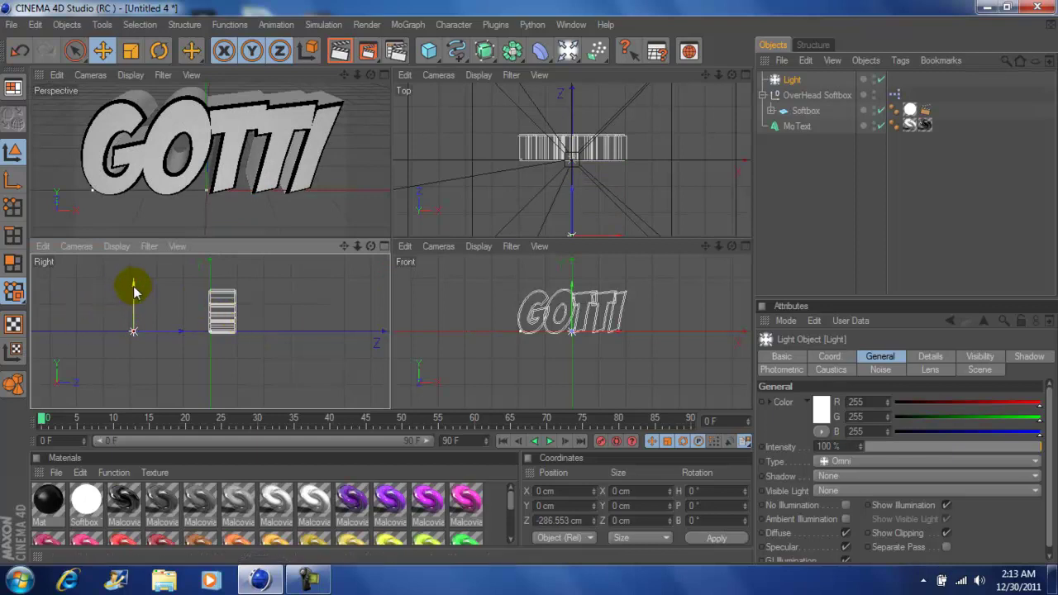
pyautogui.moveTo(138, 283)
pyautogui.mouseDown()
pyautogui.moveTo(134, 223)
pyautogui.moveTo(134, 273)
pyautogui.mouseUp()
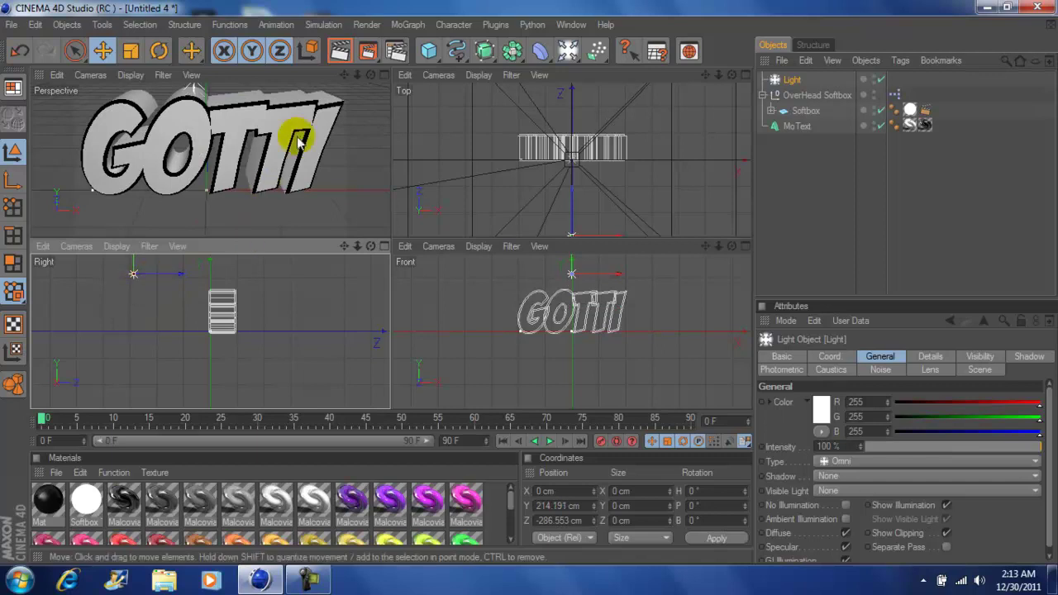
pyautogui.click(383, 75)
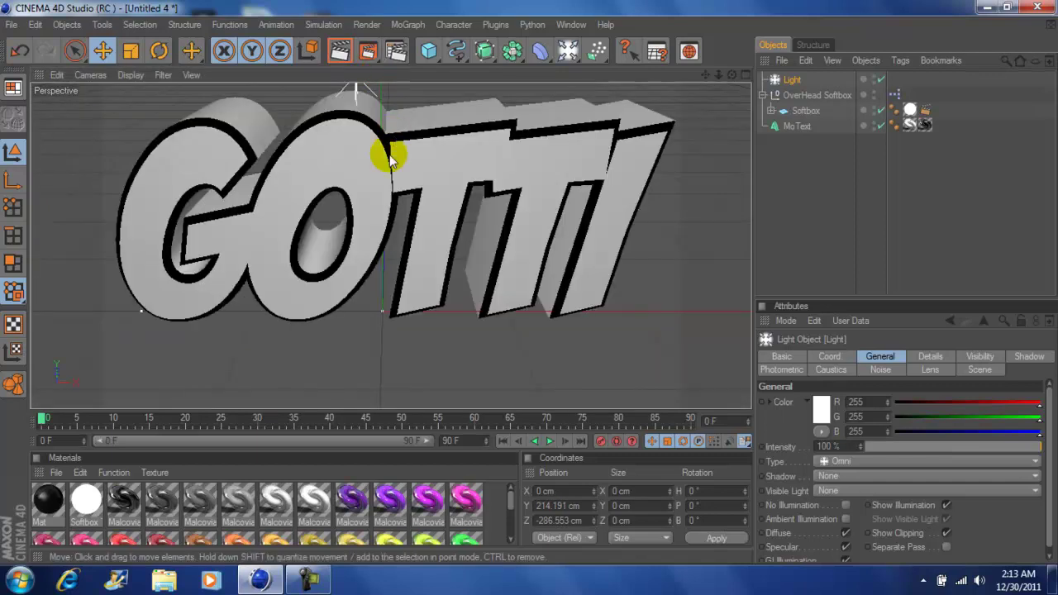
# - Render the active view to show the lit white GOTTI letters with black outlines
pyautogui.click(353, 52)
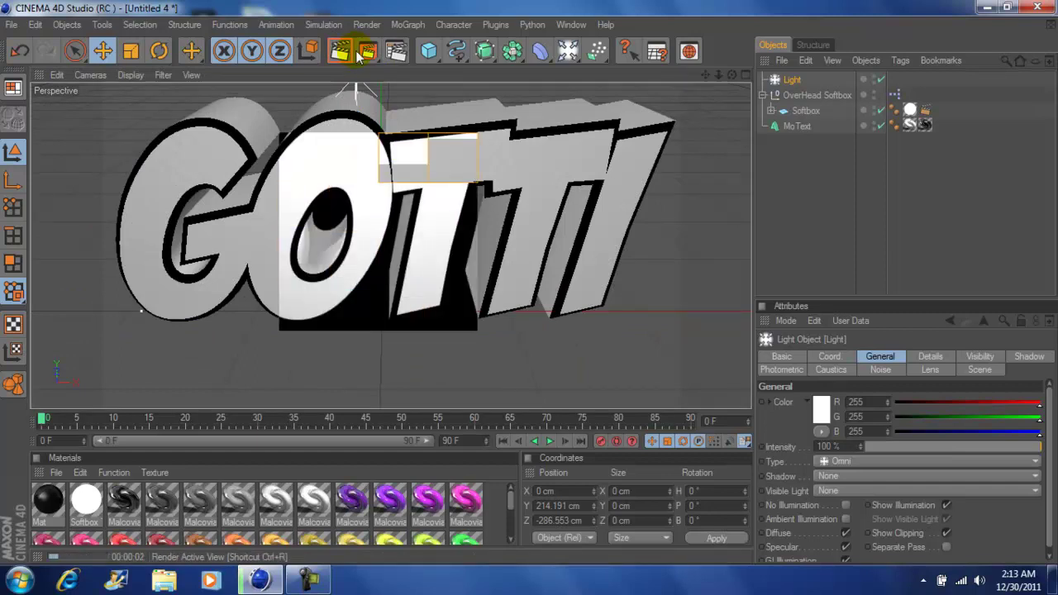